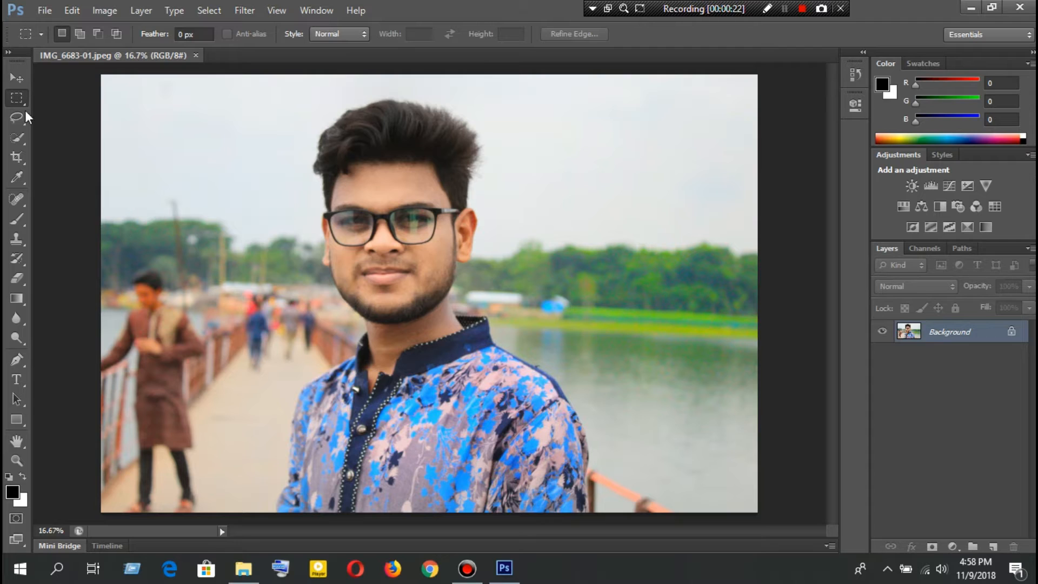
Select the foreground man's hair, face, ears, neck, collar and upper shirt with the Quick Selection tool.
{"action": "left_click", "coordinate": [15, 142]}
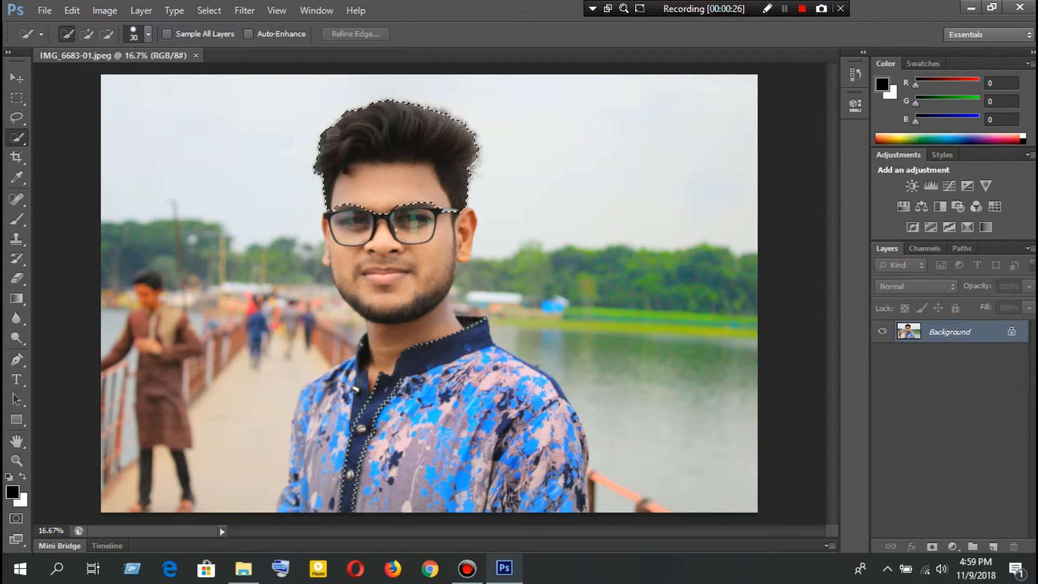
{"action": "mouse_move", "coordinate": [406, 350]}
{"action": "left_mouse_down"}
{"action": "mouse_move", "coordinate": [404, 426]}
{"action": "mouse_move", "coordinate": [482, 420]}
{"action": "mouse_move", "coordinate": [507, 385]}
{"action": "mouse_move", "coordinate": [504, 375]}
{"action": "mouse_move", "coordinate": [440, 393]}
{"action": "left_mouse_up"}
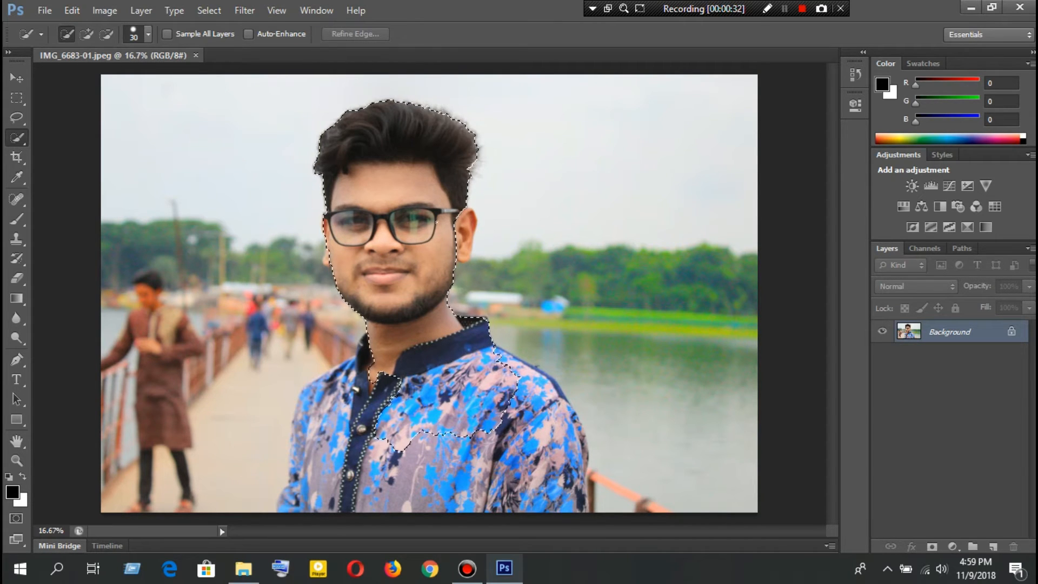
{"action": "left_click", "coordinate": [466, 224]}
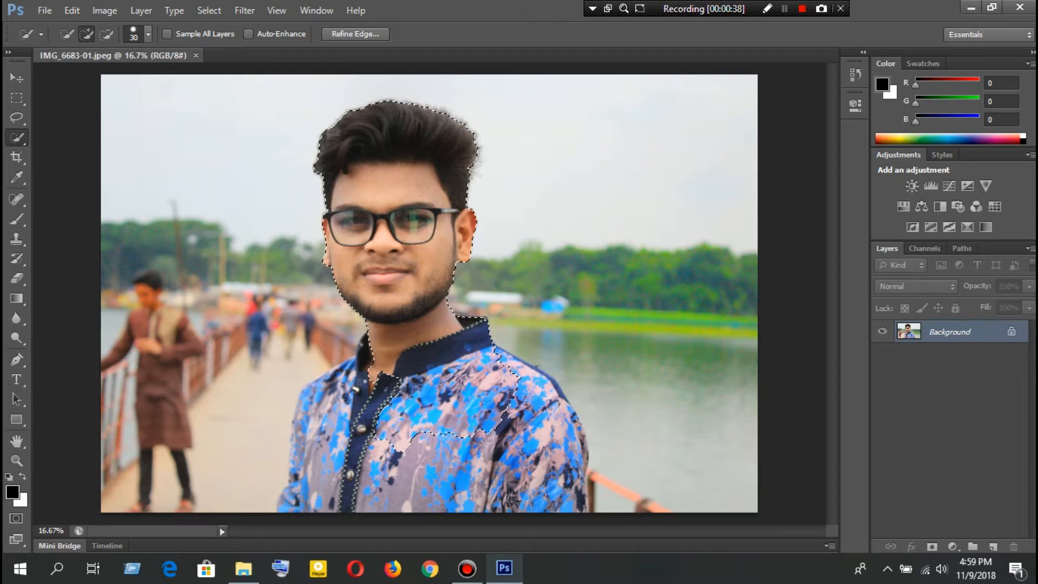
{"action": "left_click_drag", "start_coordinate": [363, 339], "coordinate": [356, 388]}
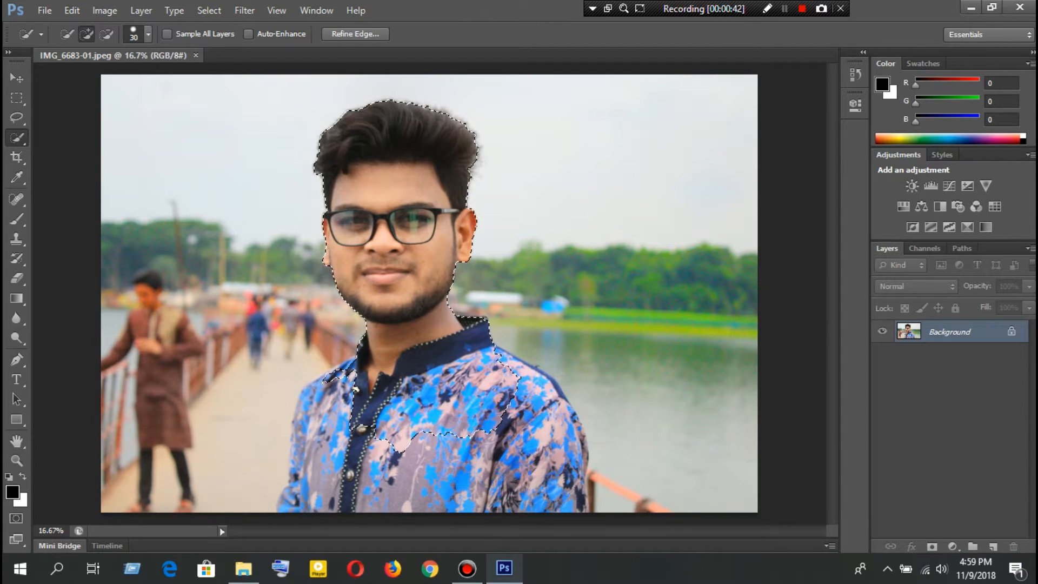
{"action": "left_click_drag", "start_coordinate": [304, 400], "coordinate": [305, 409]}
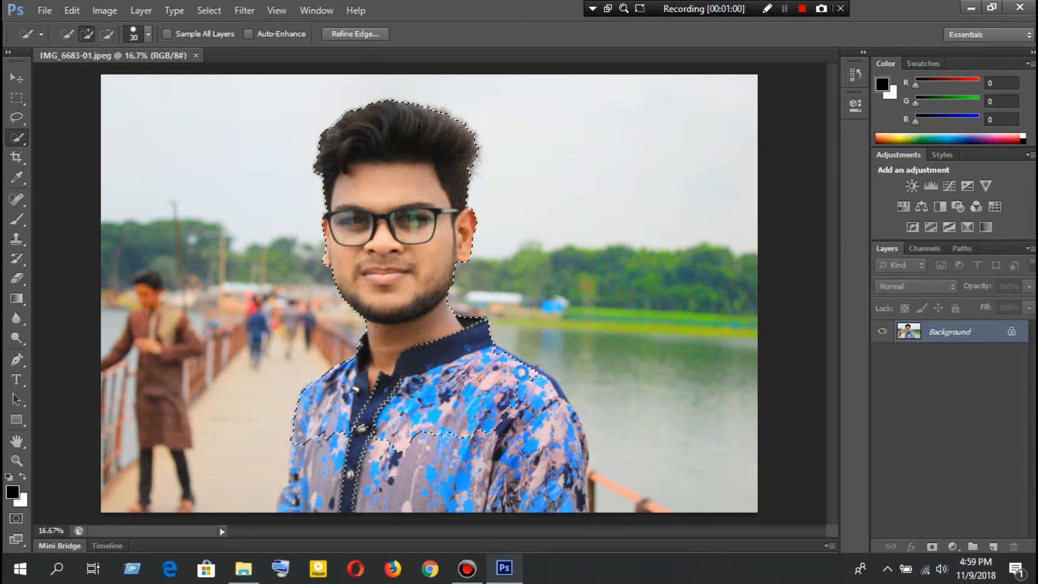
{"action": "mouse_move", "coordinate": [521, 372]}
{"action": "left_mouse_down"}
{"action": "mouse_move", "coordinate": [550, 377]}
{"action": "mouse_move", "coordinate": [571, 412]}
{"action": "mouse_move", "coordinate": [567, 427]}
{"action": "mouse_move", "coordinate": [535, 437]}
{"action": "mouse_move", "coordinate": [353, 436]}
{"action": "mouse_move", "coordinate": [382, 431]}
{"action": "left_mouse_up"}
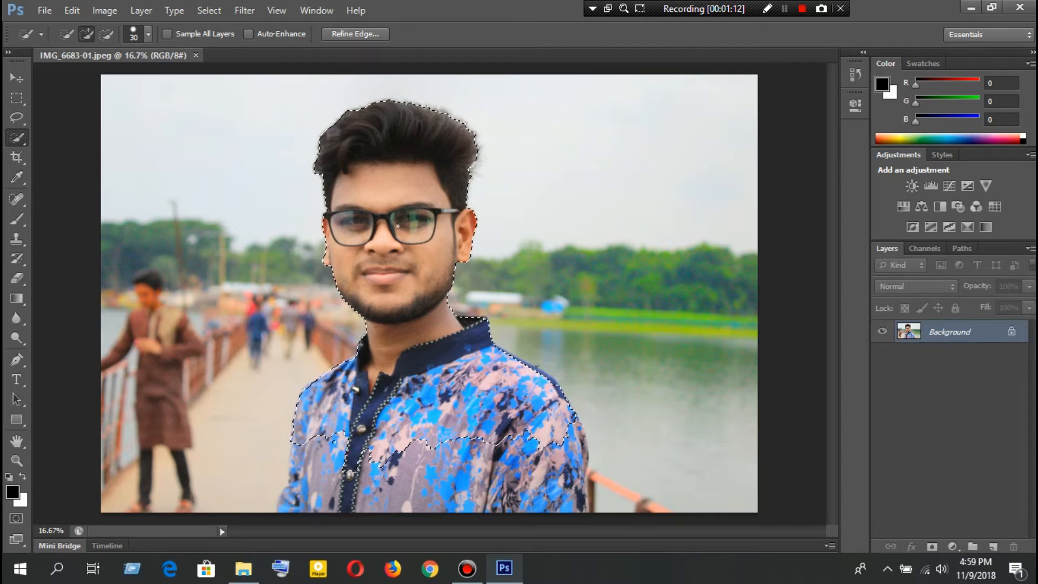
Create a new Default Photoshop Size document, 7 by 5 inches at 72 pixels/inch, RGB Color with a white background.
{"action": "left_click", "coordinate": [44, 11]}
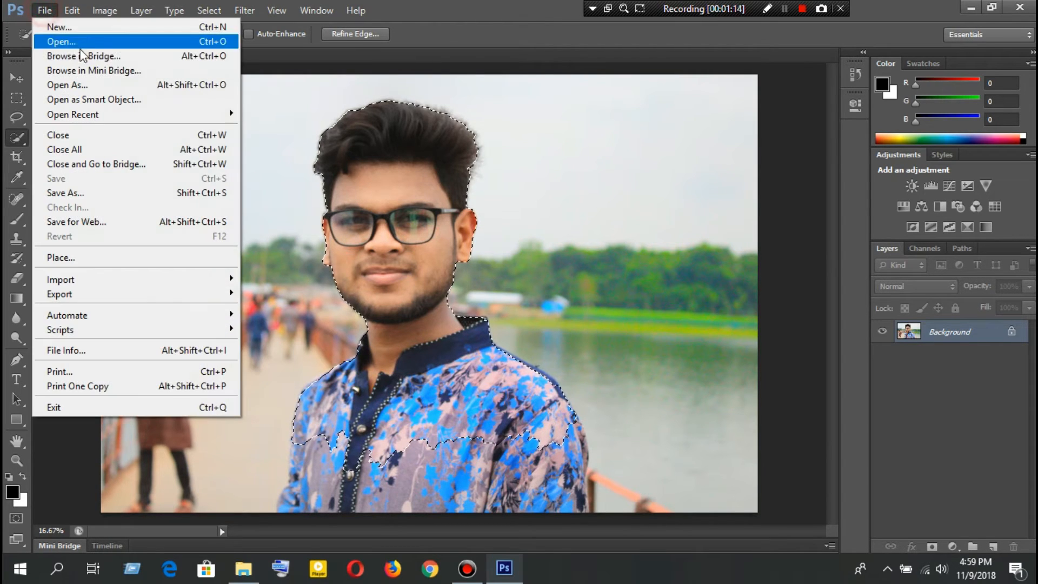
{"action": "left_click", "coordinate": [87, 27]}
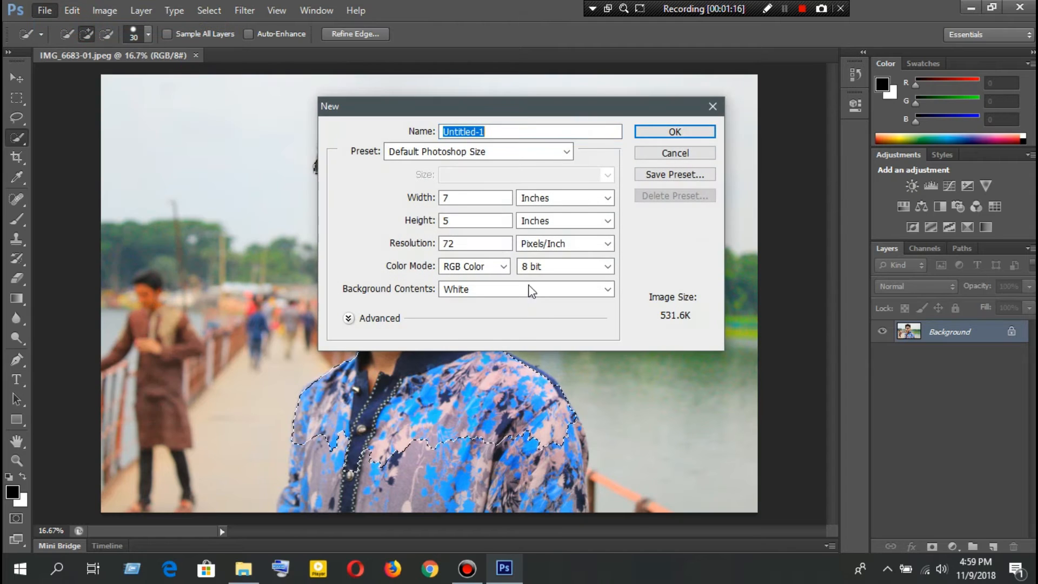
{"action": "left_click", "coordinate": [662, 132]}
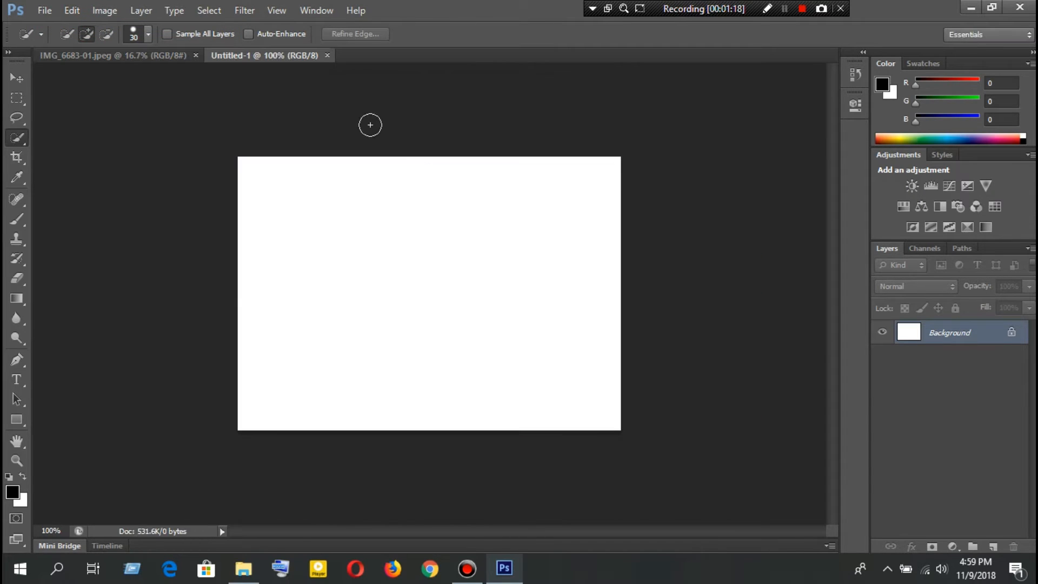
Copy the selected man from IMG_6683-01.jpeg into the Untitled-1 document with the Move tool.
{"action": "left_click", "coordinate": [156, 56]}
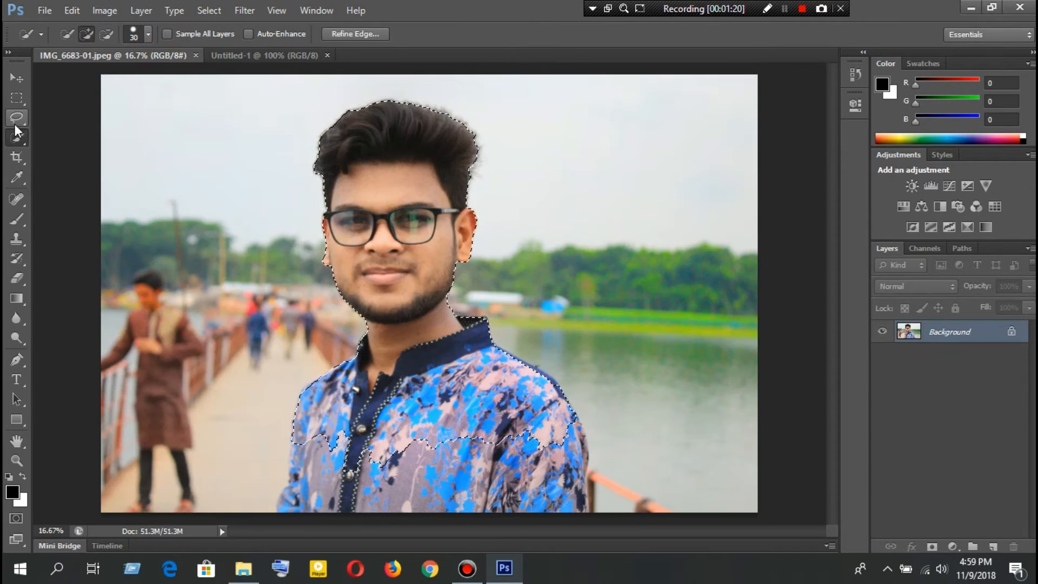
{"action": "left_click", "coordinate": [17, 78]}
{"action": "left_click_drag", "start_coordinate": [386, 268], "coordinate": [428, 304]}
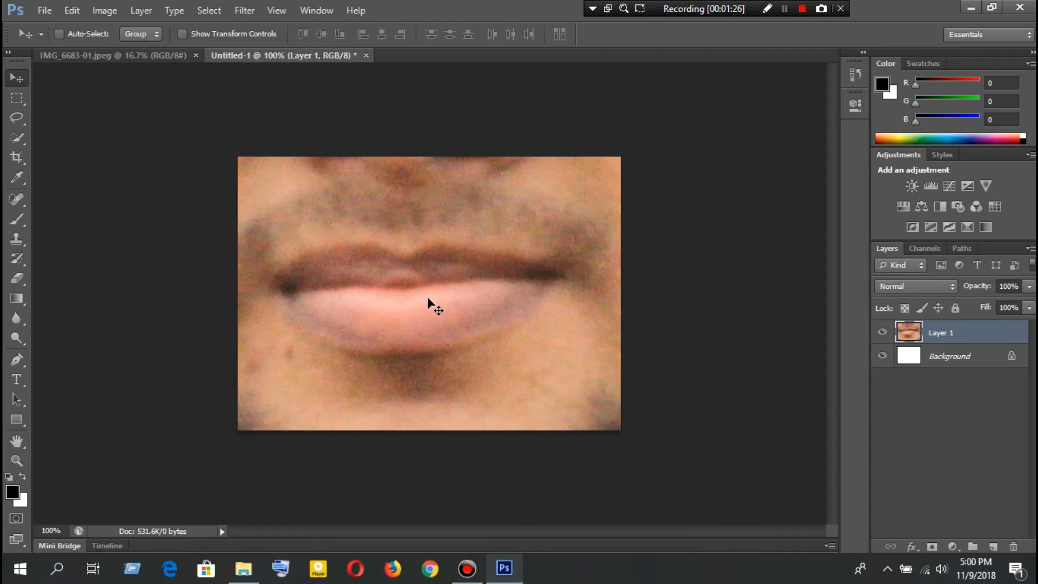
Show the transform controls and shrink the portrait layer to about 17% width and 15% height against the canvas's top-left corner.
{"action": "left_click", "coordinate": [190, 35]}
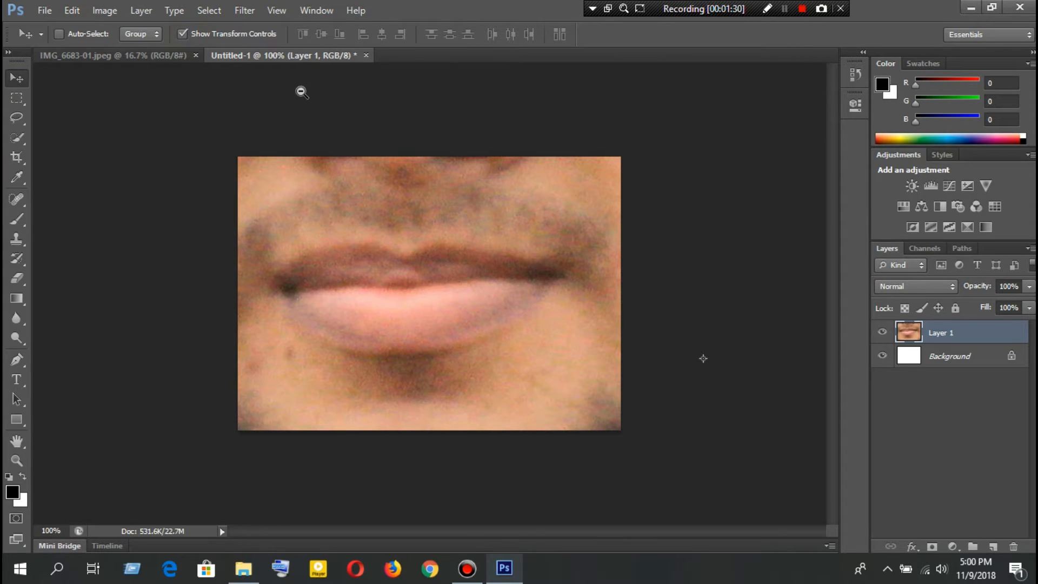
{"action": "left_click", "coordinate": [343, 170], "text": "alt"}
{"action": "left_click", "coordinate": [343, 170], "text": "alt"}
{"action": "left_click", "coordinate": [361, 201], "text": "alt"}
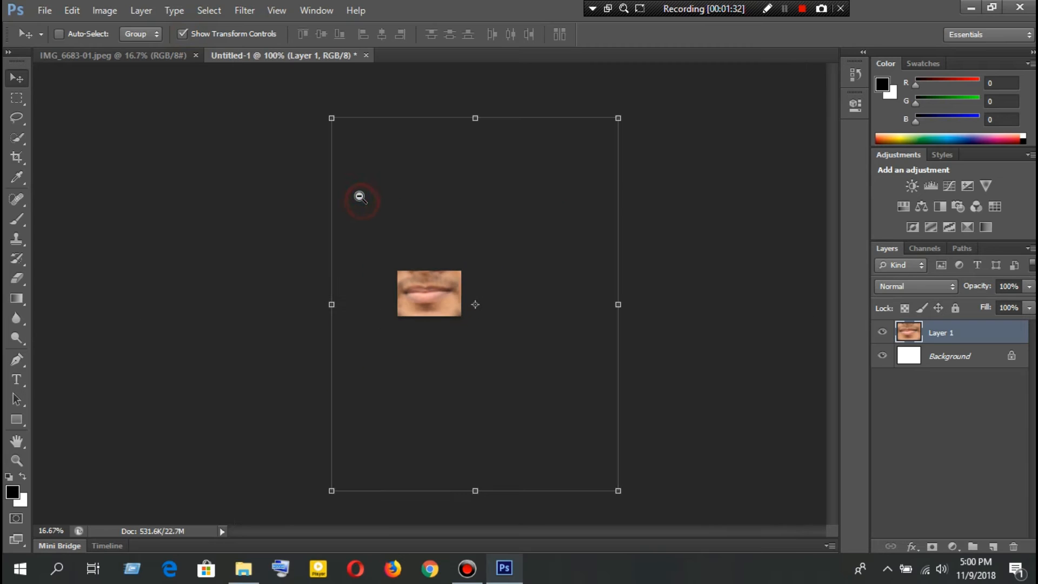
{"action": "left_click", "coordinate": [331, 118]}
{"action": "left_click_drag", "start_coordinate": [378, 203], "coordinate": [398, 271]}
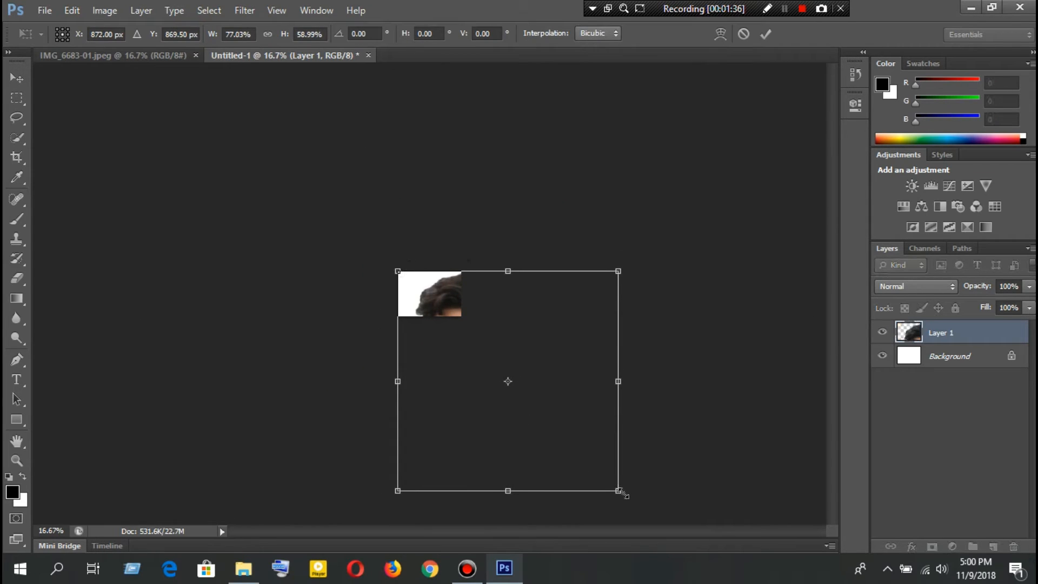
{"action": "left_click_drag", "start_coordinate": [619, 492], "coordinate": [451, 330]}
{"action": "left_click", "coordinate": [448, 328], "text": "ctrl"}
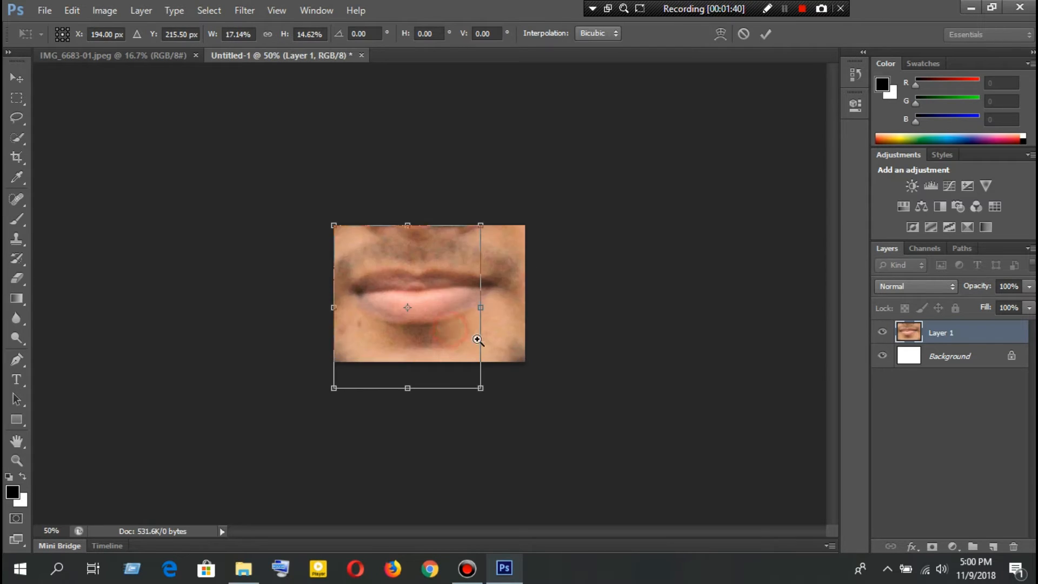
{"action": "left_click", "coordinate": [477, 339], "text": "ctrl"}
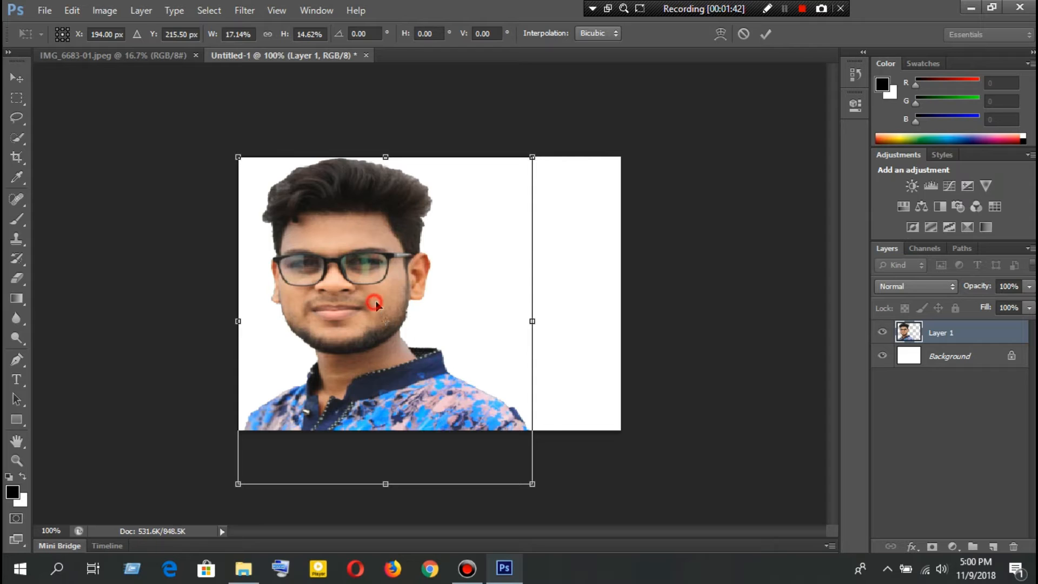
Scale the portrait to about 12.8% width and 12.2% height, centre it on the canvas, apply the transform and hide the transform controls.
{"action": "left_click_drag", "start_coordinate": [375, 303], "coordinate": [433, 303]}
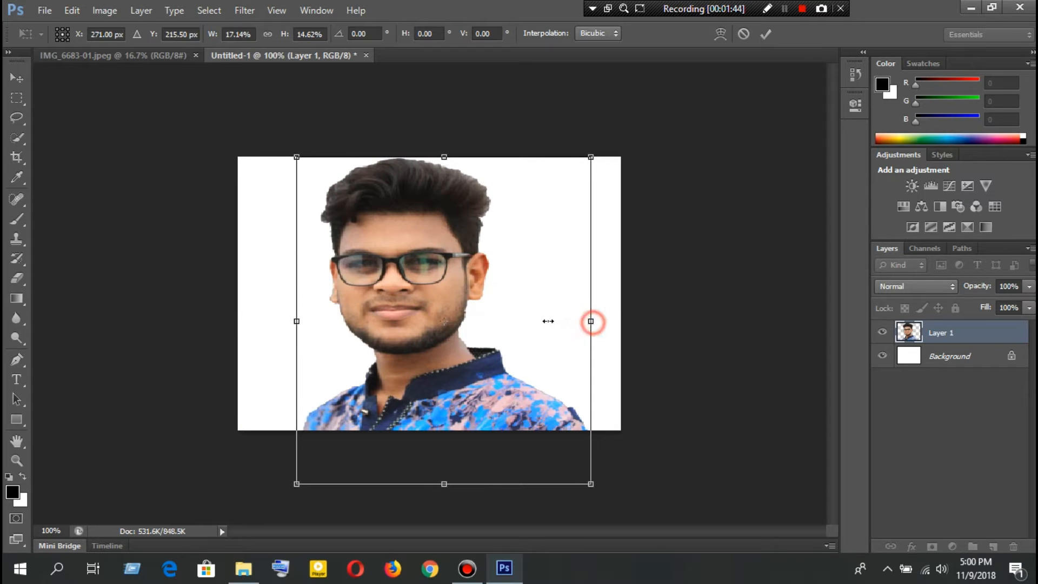
{"action": "left_click_drag", "start_coordinate": [591, 321], "coordinate": [546, 321]}
{"action": "left_click_drag", "start_coordinate": [422, 485], "coordinate": [428, 437]}
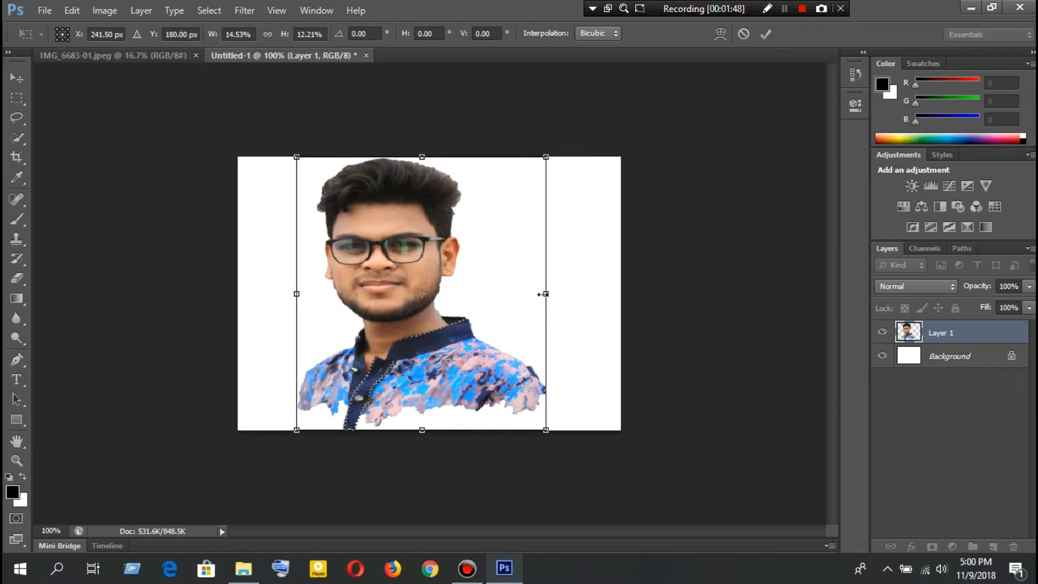
{"action": "left_click_drag", "start_coordinate": [545, 294], "coordinate": [510, 295]}
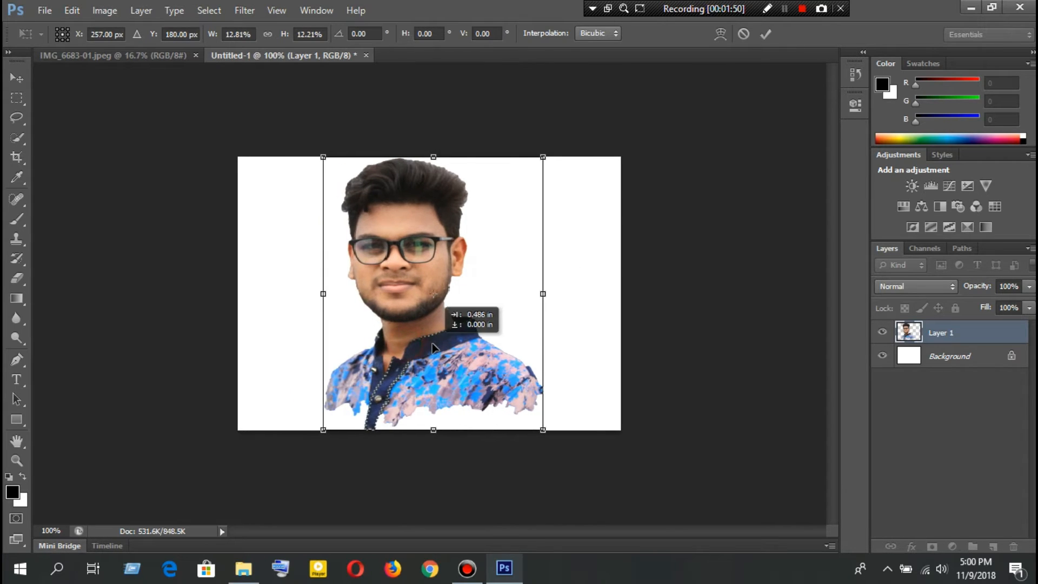
{"action": "left_click_drag", "start_coordinate": [406, 345], "coordinate": [432, 342]}
{"action": "key", "text": "Return"}
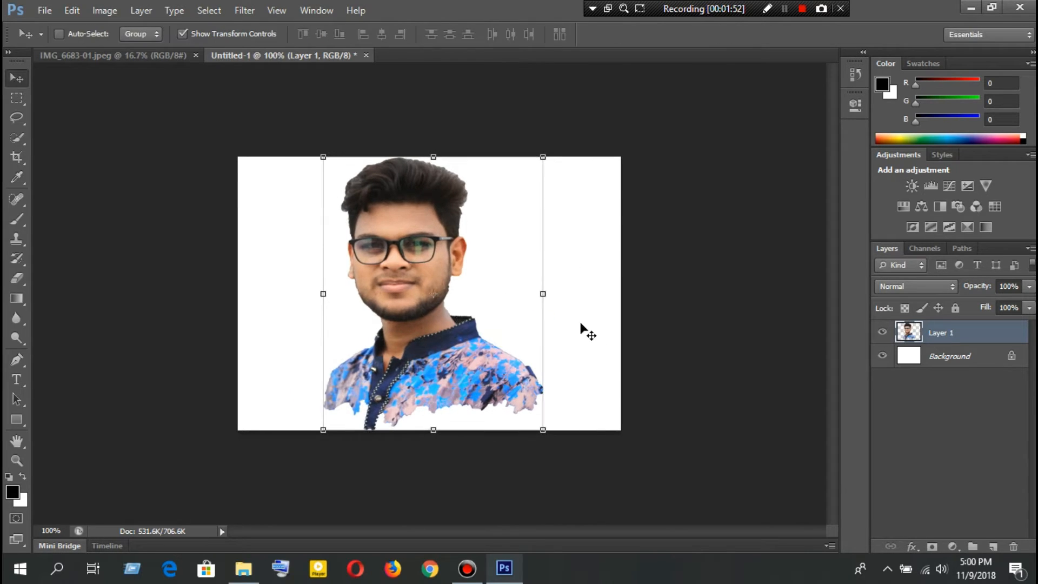
{"action": "left_click", "coordinate": [589, 330]}
{"action": "left_click", "coordinate": [182, 34]}
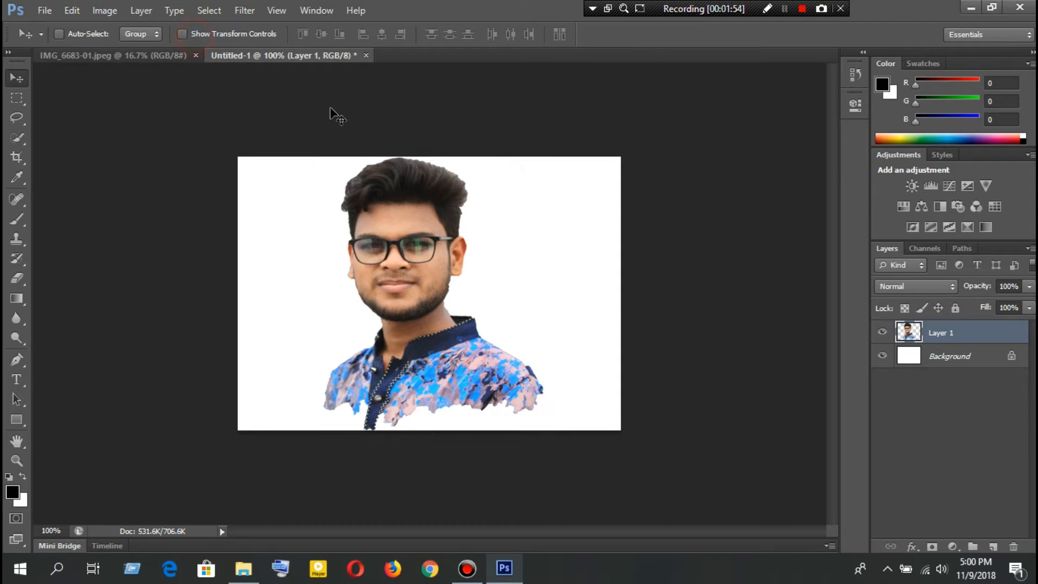
Add a Hue/Saturation adjustment layer above the portrait with Hue -180, Saturation -100 and Lightness +5.
{"action": "left_click", "coordinate": [952, 546]}
{"action": "left_click", "coordinate": [945, 363]}
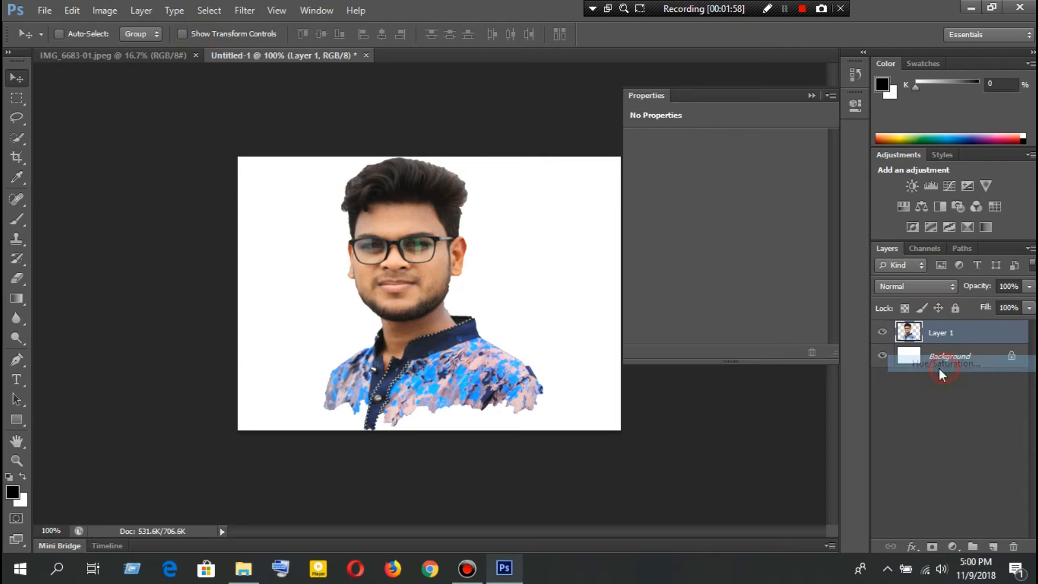
{"action": "left_click_drag", "start_coordinate": [723, 197], "coordinate": [560, 213]}
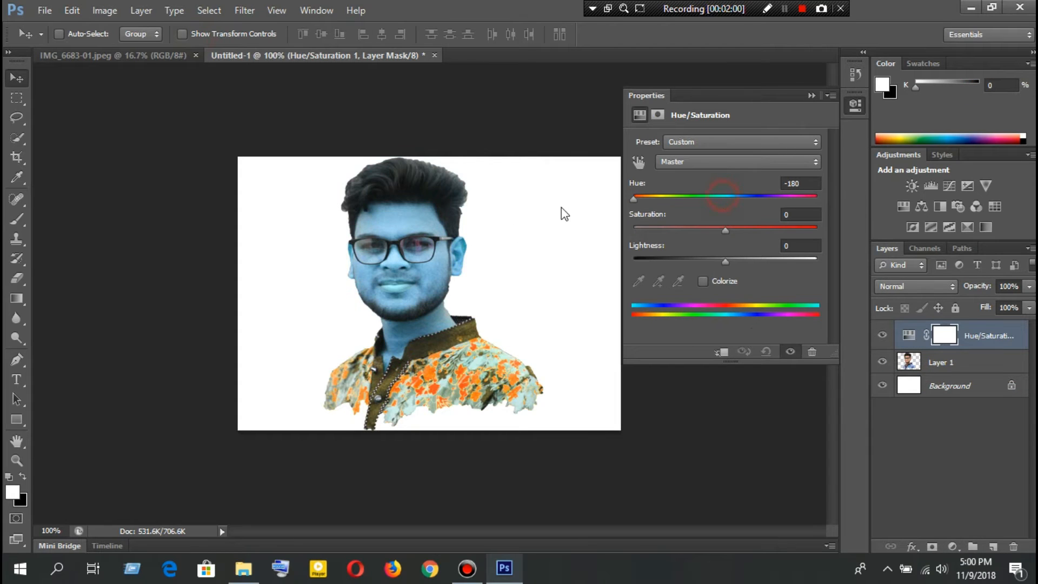
{"action": "left_click_drag", "start_coordinate": [723, 229], "coordinate": [565, 230]}
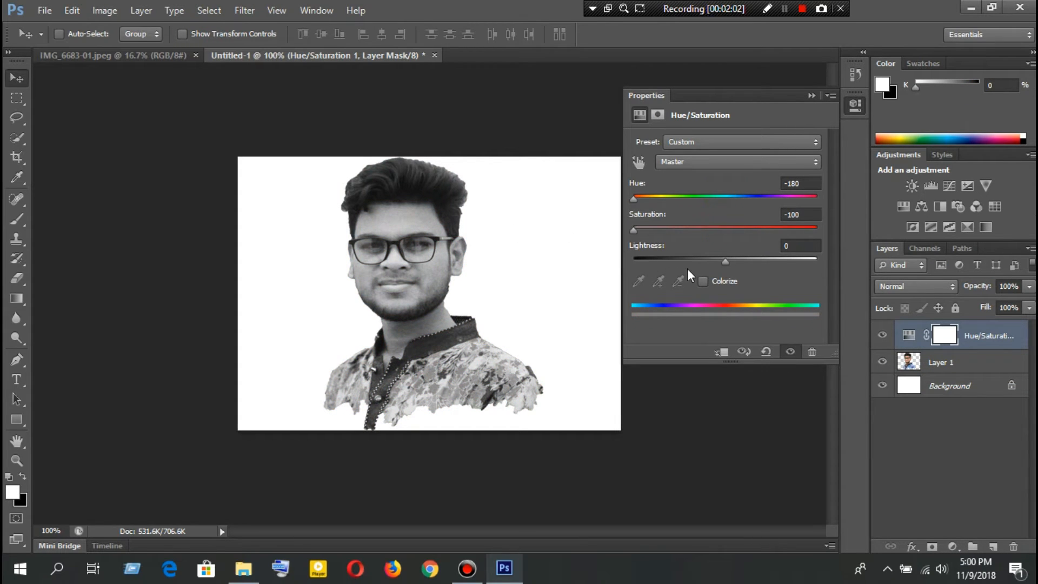
{"action": "left_click_drag", "start_coordinate": [726, 261], "coordinate": [729, 260]}
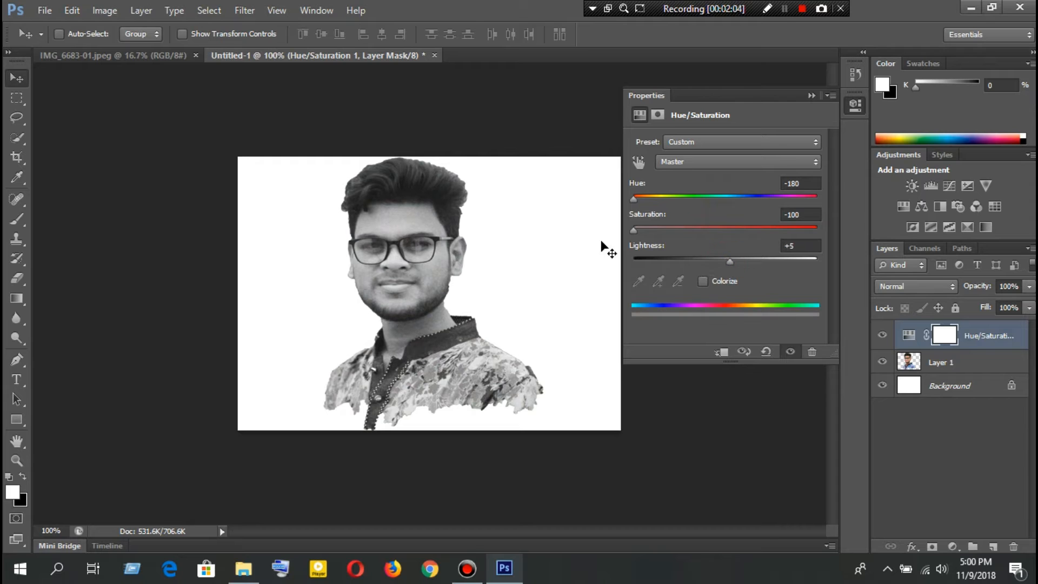
{"action": "left_click", "coordinate": [855, 104]}
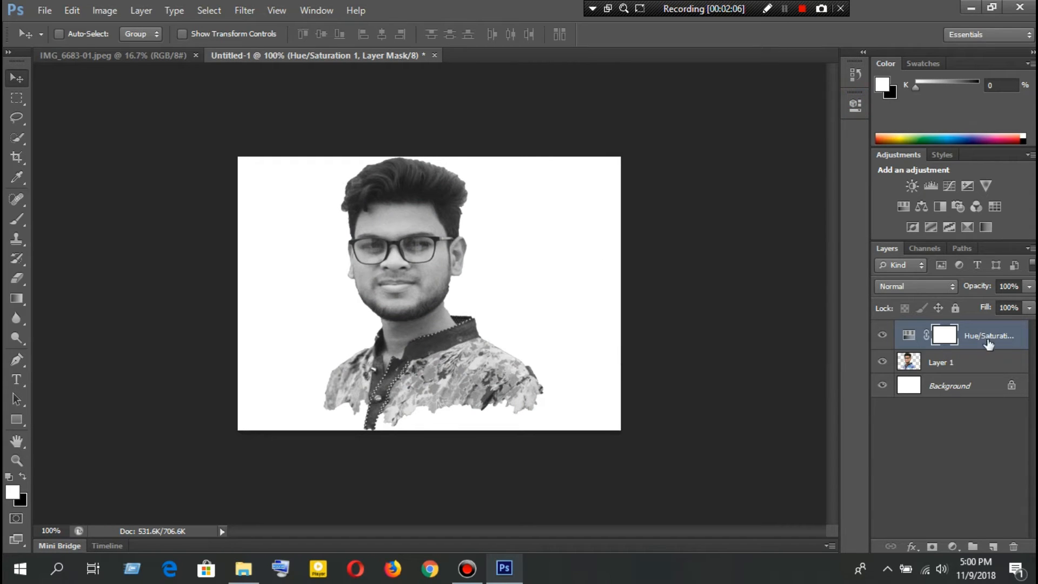
Add a Threshold adjustment layer above the Hue/Saturation layer with a threshold level of 137.
{"action": "left_click", "coordinate": [953, 545]}
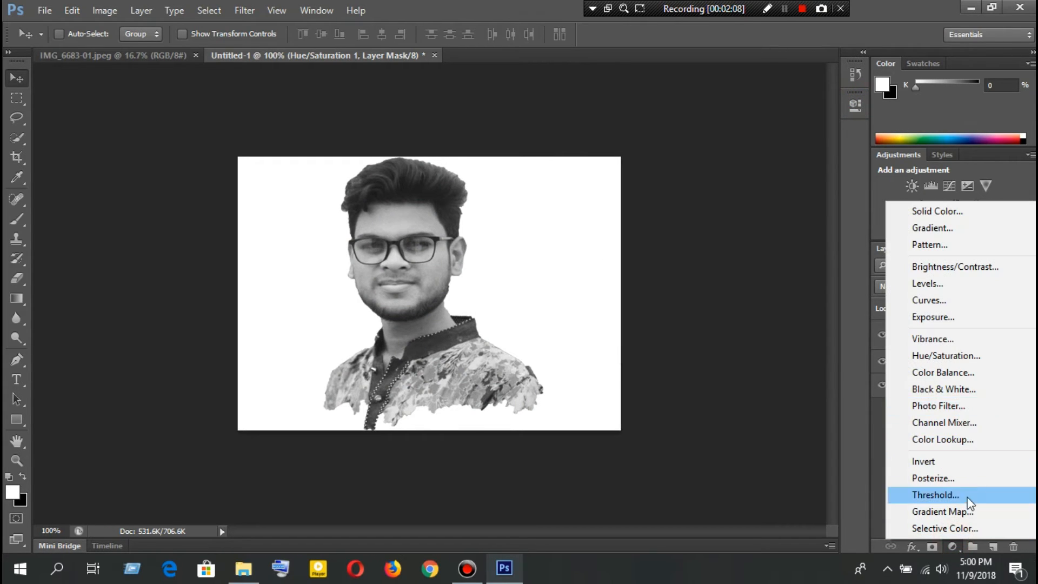
{"action": "left_click", "coordinate": [931, 495]}
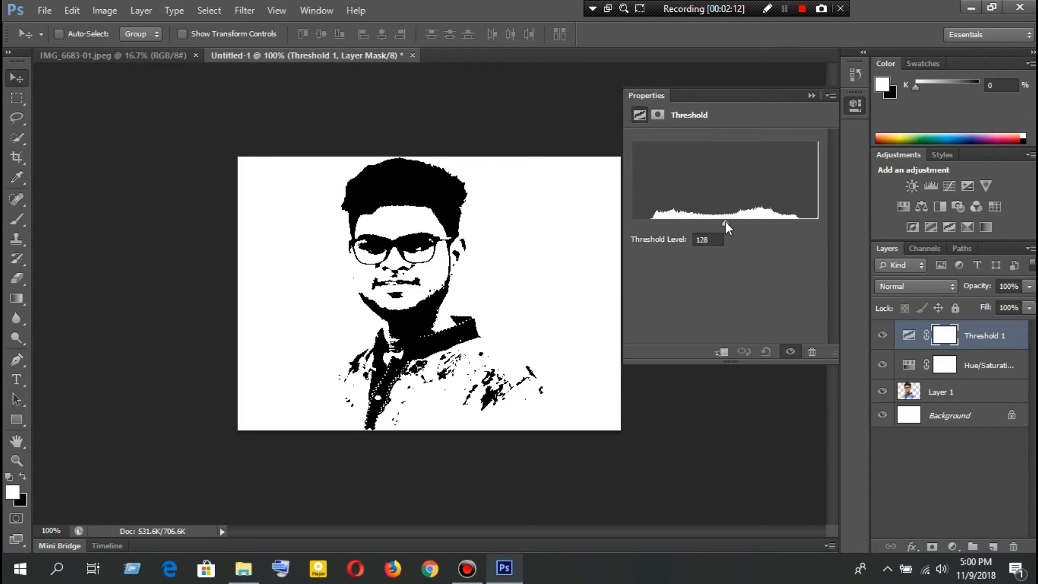
{"action": "left_click_drag", "start_coordinate": [716, 223], "coordinate": [732, 223]}
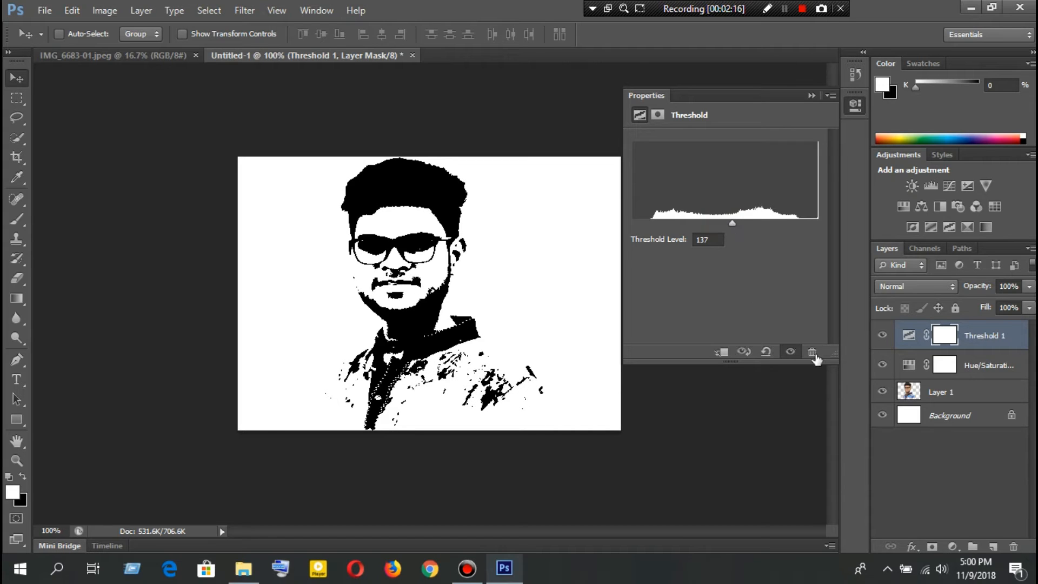
{"action": "left_click", "coordinate": [855, 105]}
Open the foggy road background image from the Desktop and copy it into the Untitled-1 document as the top layer.
{"action": "left_click", "coordinate": [46, 10]}
{"action": "left_click", "coordinate": [108, 41]}
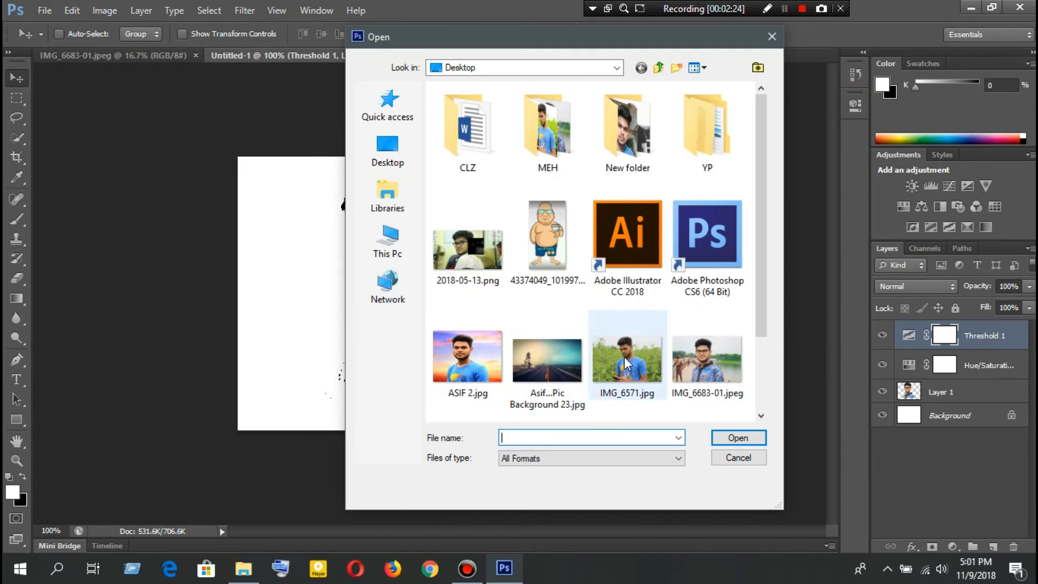
{"action": "left_click", "coordinate": [547, 358]}
{"action": "left_click", "coordinate": [732, 431]}
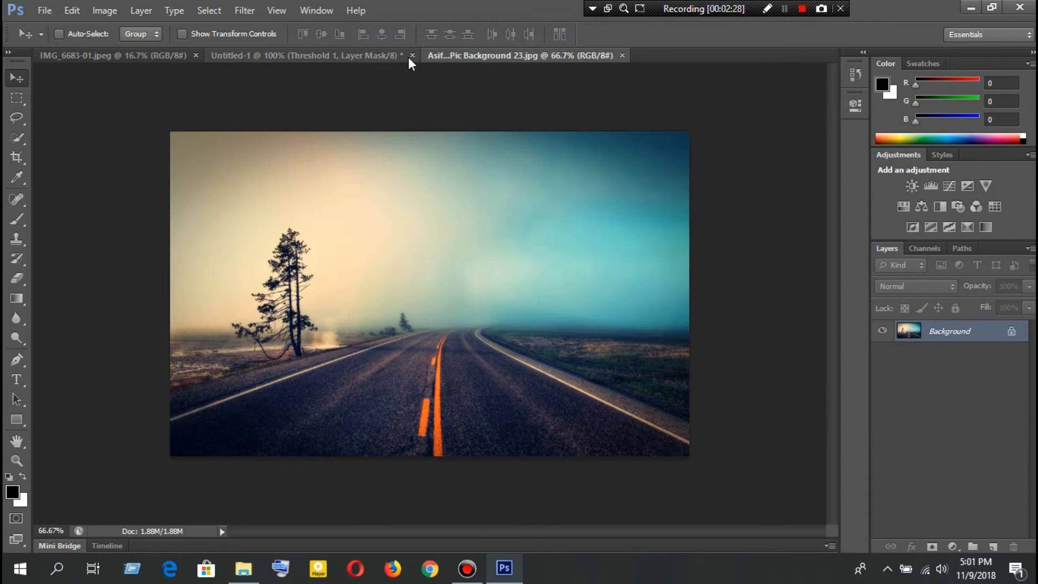
{"action": "left_click_drag", "start_coordinate": [462, 308], "coordinate": [314, 222]}
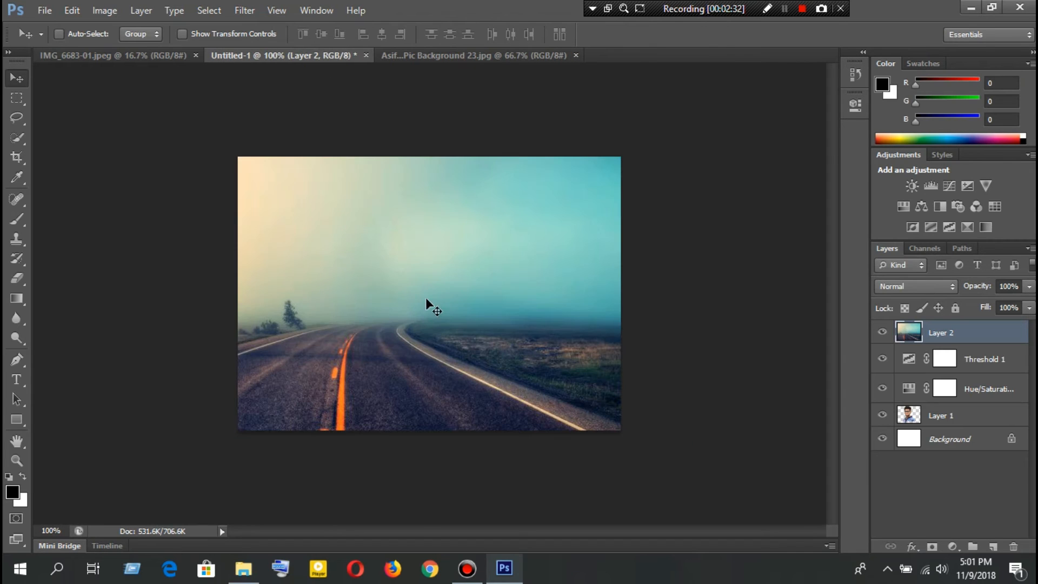
Show the transform controls and scale the road background layer to about 82.6% width and 97.7% height, covering the whole canvas.
{"action": "left_click_drag", "start_coordinate": [426, 298], "coordinate": [196, 26]}
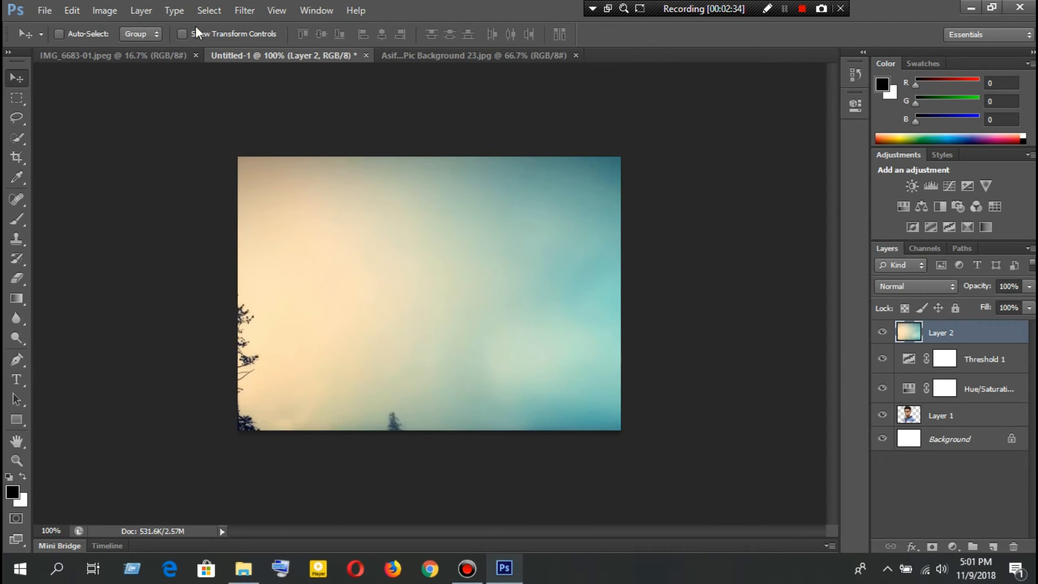
{"action": "left_click", "coordinate": [207, 34]}
{"action": "left_click_drag", "start_coordinate": [463, 271], "coordinate": [378, 269]}
{"action": "left_click_drag", "start_coordinate": [567, 337], "coordinate": [173, 234]}
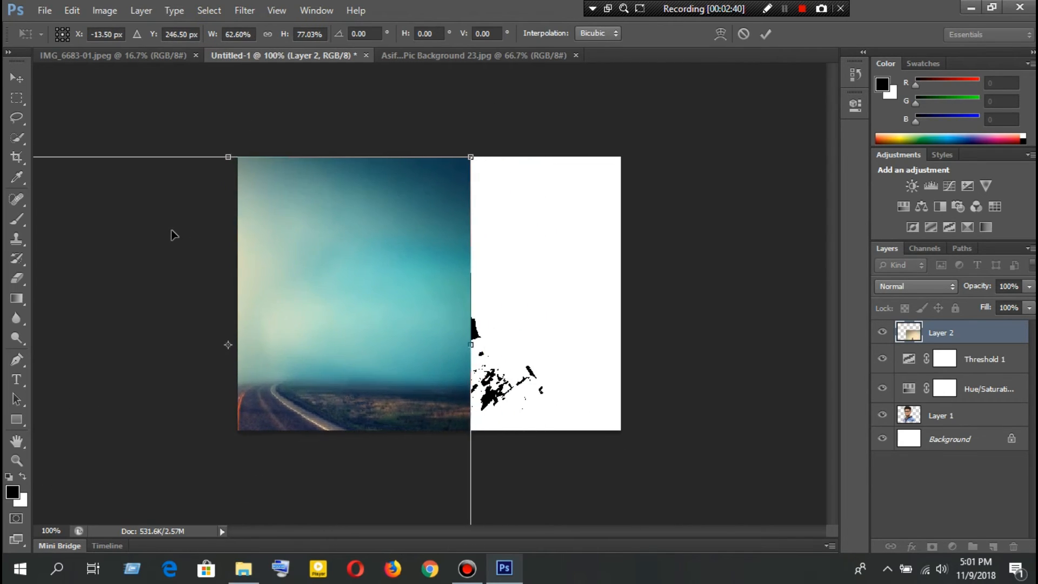
{"action": "left_click_drag", "start_coordinate": [470, 345], "coordinate": [626, 345]}
{"action": "left_click_drag", "start_coordinate": [413, 392], "coordinate": [416, 444]}
{"action": "left_click_drag", "start_coordinate": [314, 258], "coordinate": [313, 159]}
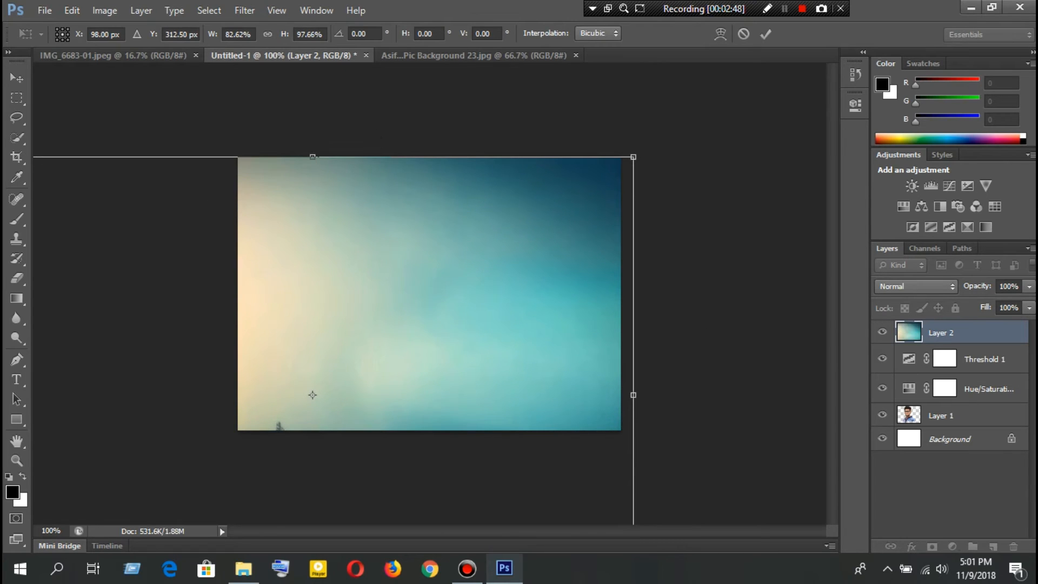
Lower the road background layer's opacity to 48% and its fill to 92%.
{"action": "left_click", "coordinate": [1028, 287]}
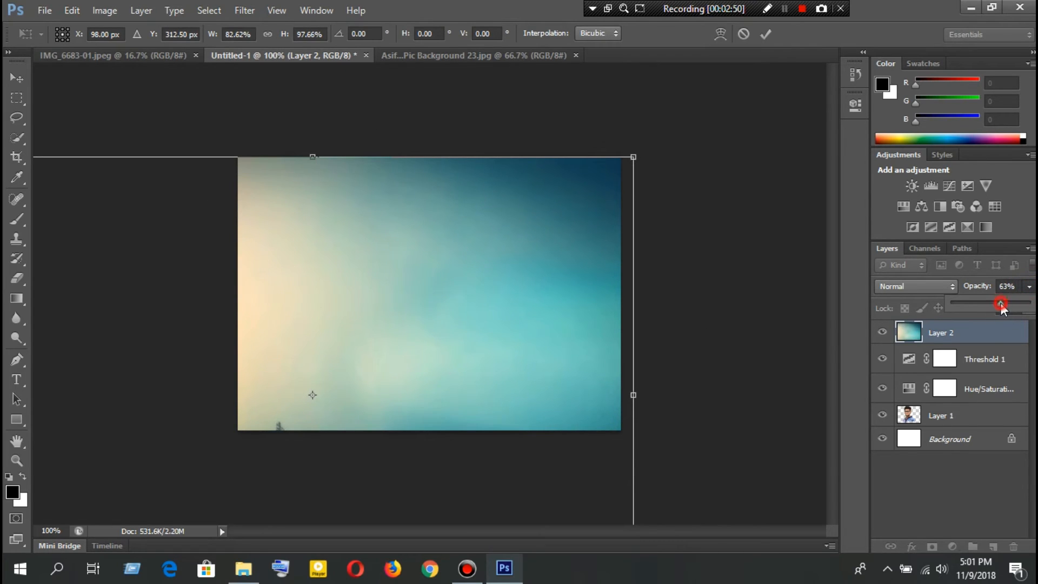
{"action": "left_click_drag", "start_coordinate": [1000, 305], "coordinate": [987, 307]}
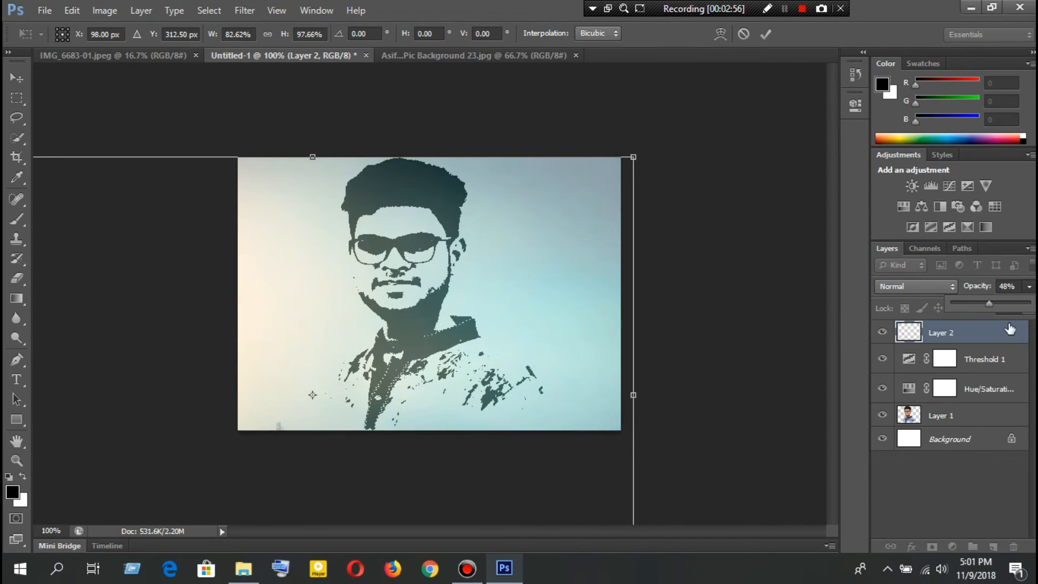
{"action": "left_click", "coordinate": [1028, 289]}
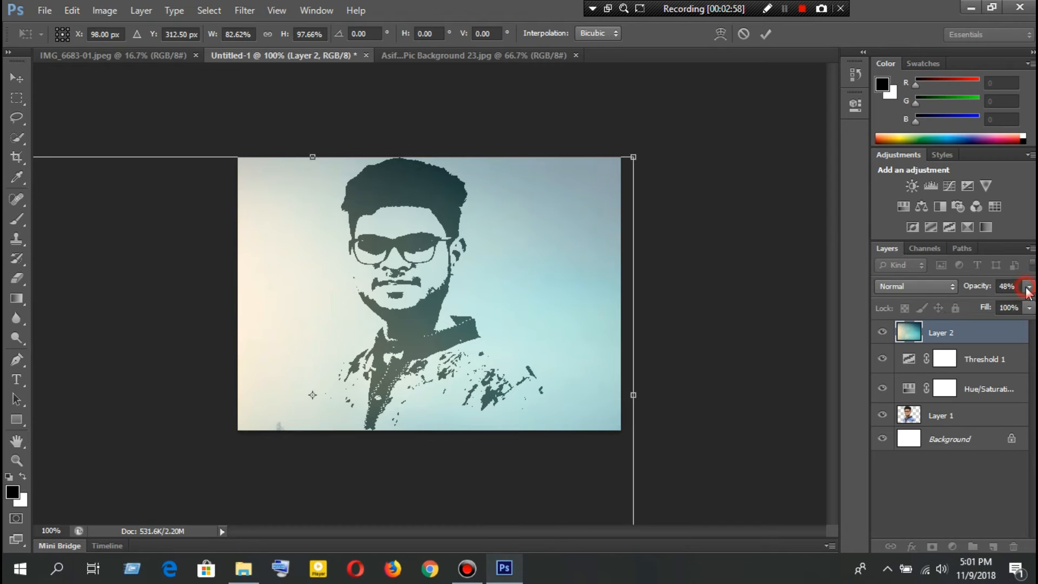
{"action": "left_click_drag", "start_coordinate": [1028, 307], "coordinate": [1012, 330]}
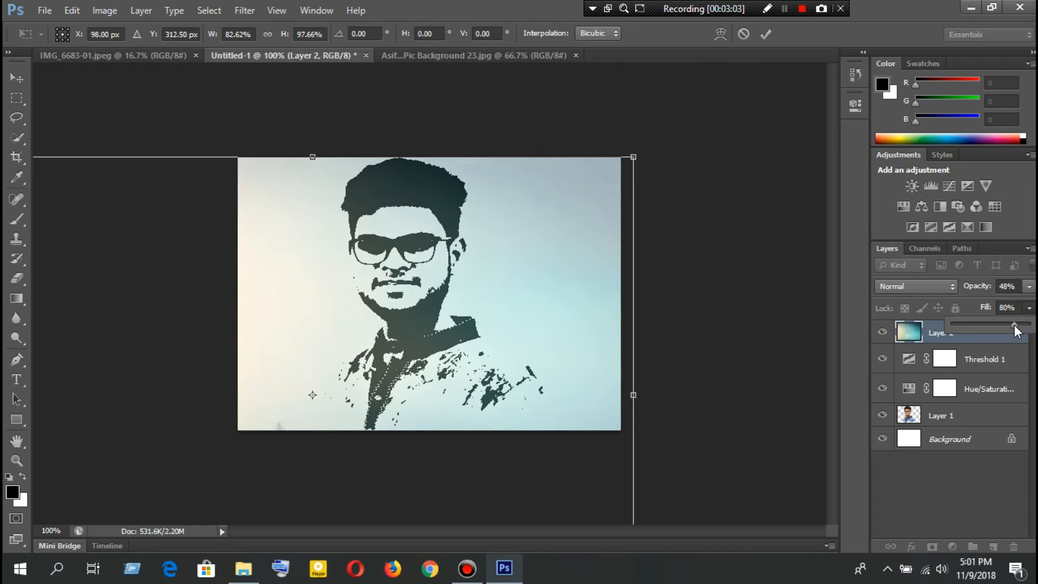
Move the road layer to about X 89 px, Y 180.5 px so the road crosses the lower canvas, and apply the transform.
{"action": "left_click_drag", "start_coordinate": [444, 329], "coordinate": [387, 240]}
{"action": "left_click", "coordinate": [729, 300]}
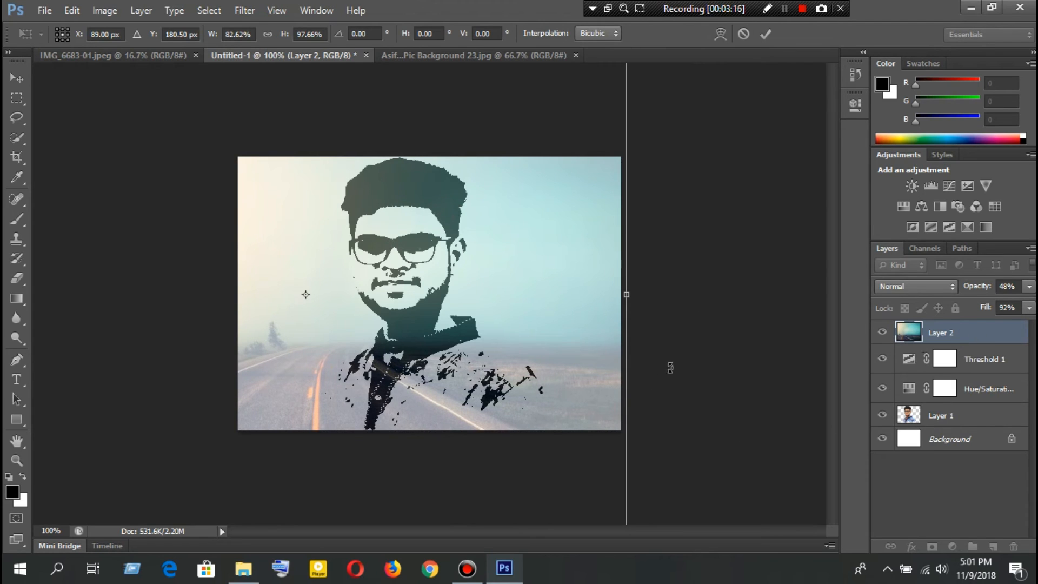
{"action": "key", "text": "Return"}
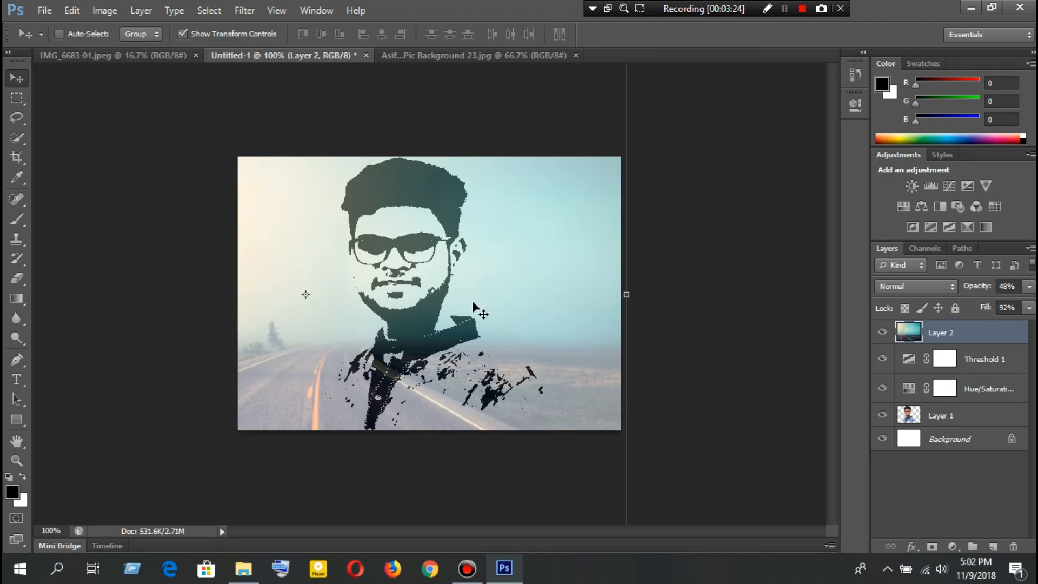
Save the artwork to the Desktop in JPEG format as Untitled-1 with Maximum quality 12 and the Baseline ("Standard") option.
{"action": "left_click", "coordinate": [43, 11]}
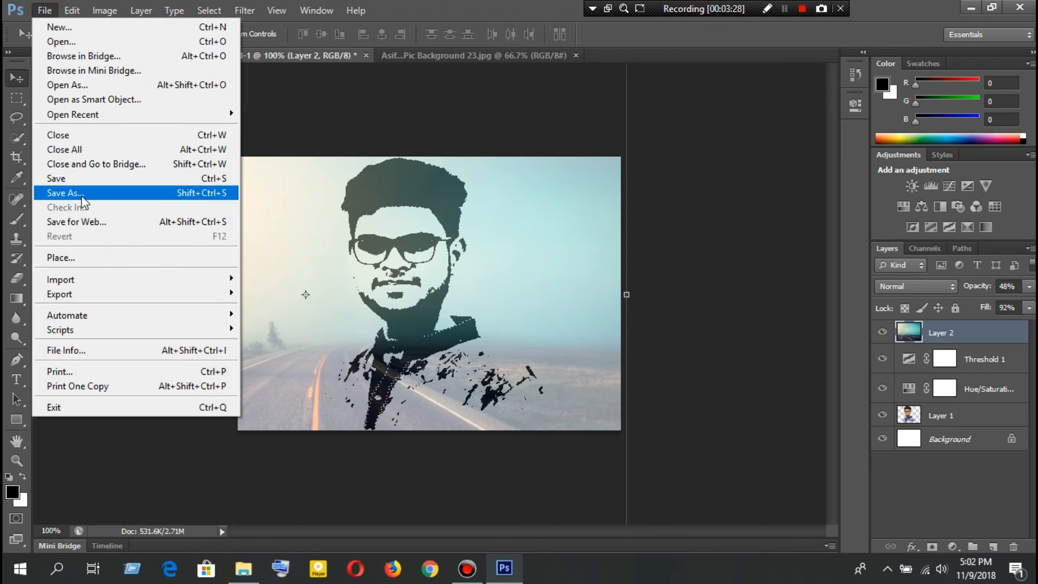
{"action": "left_click", "coordinate": [81, 193]}
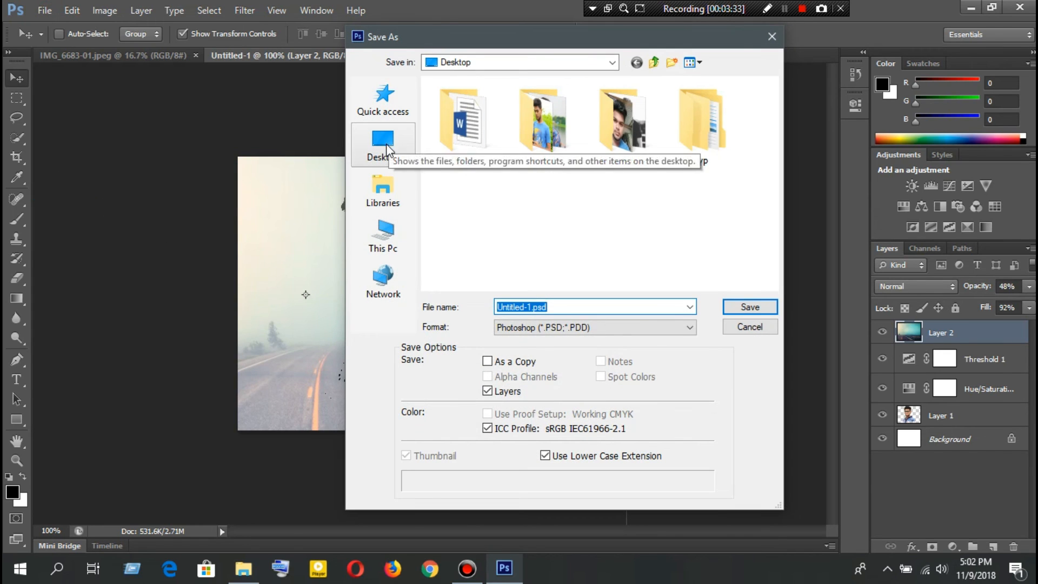
{"action": "left_click", "coordinate": [390, 145]}
{"action": "left_click", "coordinate": [599, 326]}
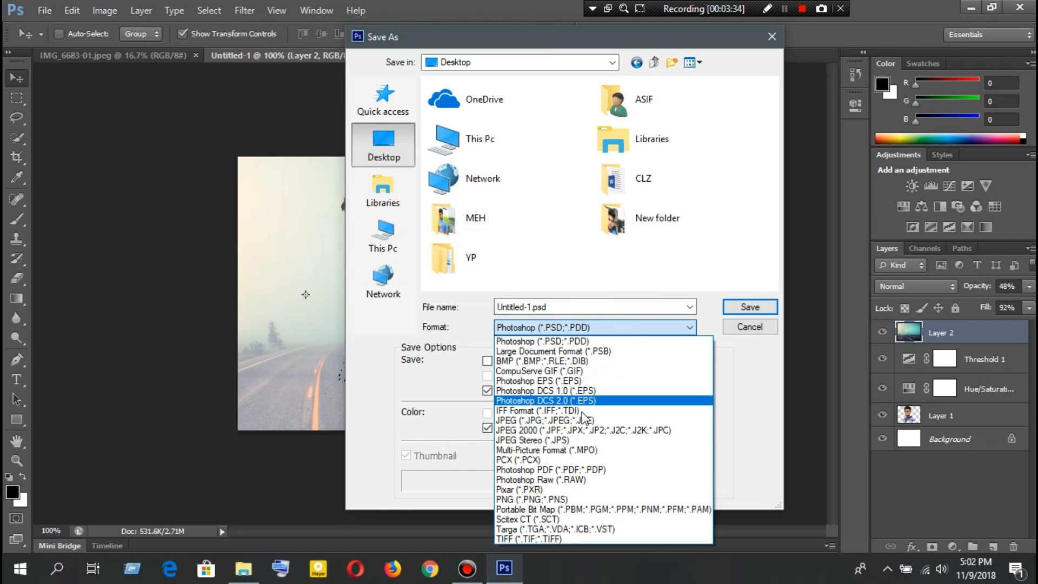
{"action": "left_click", "coordinate": [570, 416]}
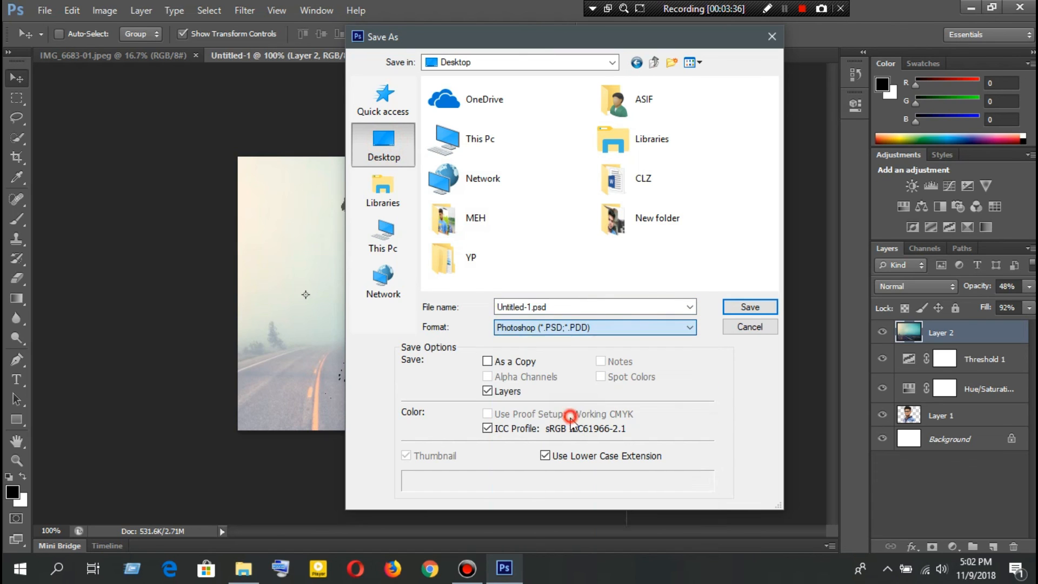
{"action": "left_click", "coordinate": [743, 304]}
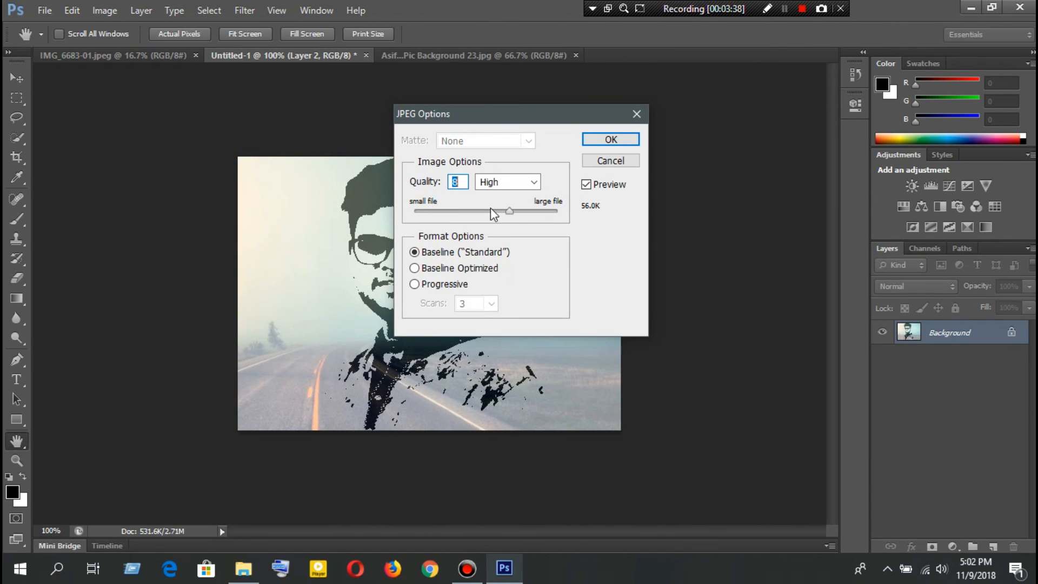
{"action": "left_click_drag", "start_coordinate": [509, 211], "coordinate": [553, 220]}
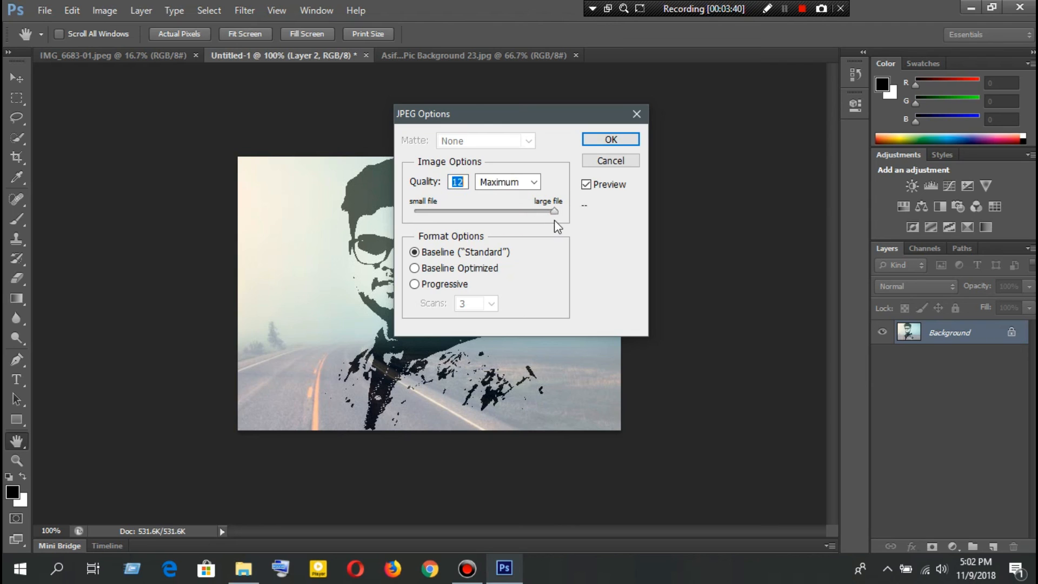
{"action": "left_click", "coordinate": [610, 139]}
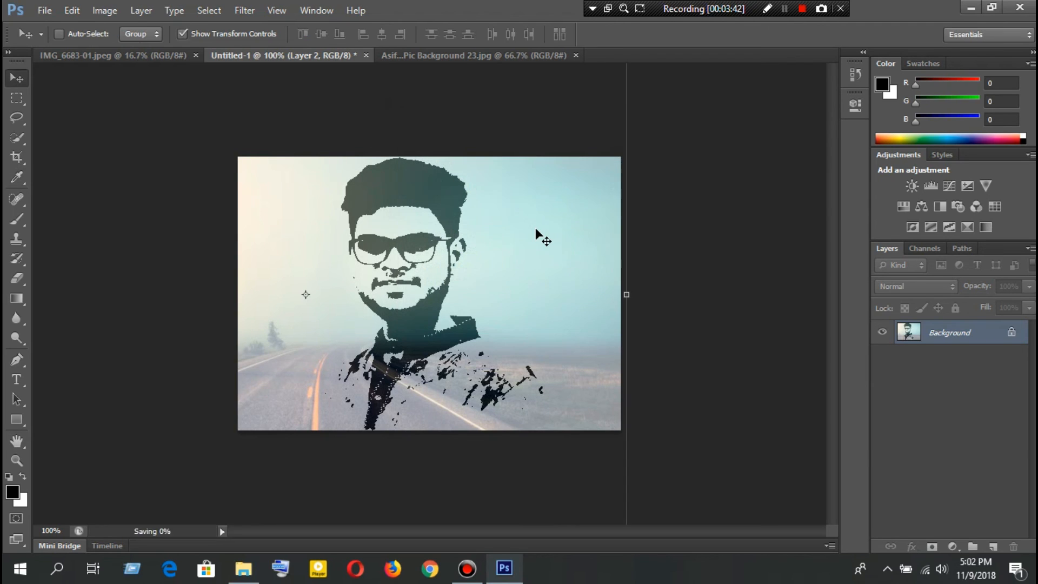